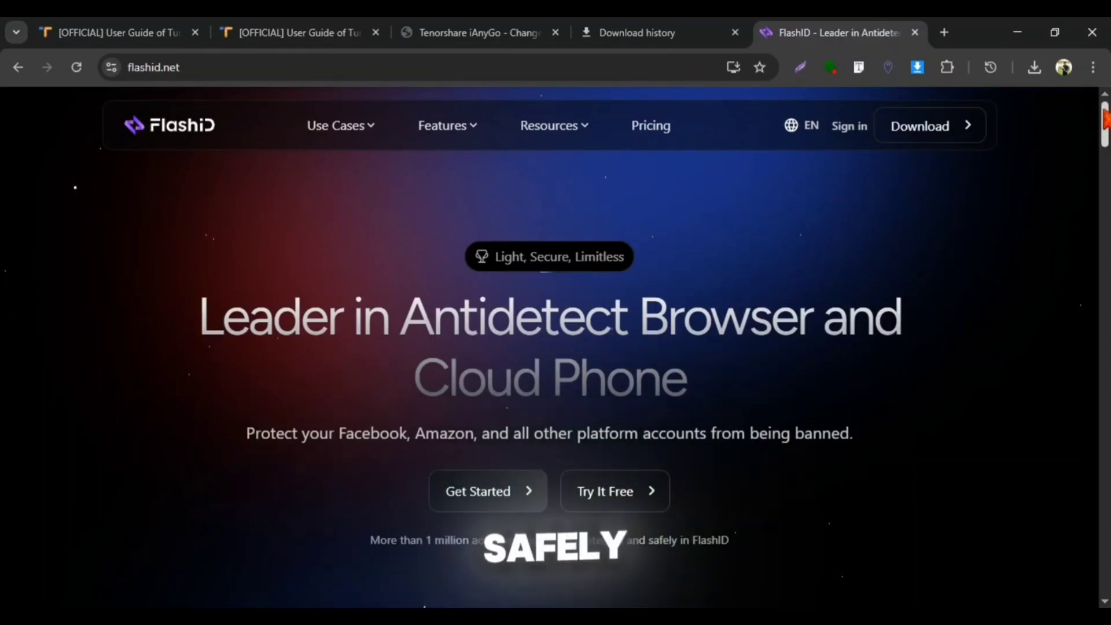
scroll(556, 347, "down", 3)
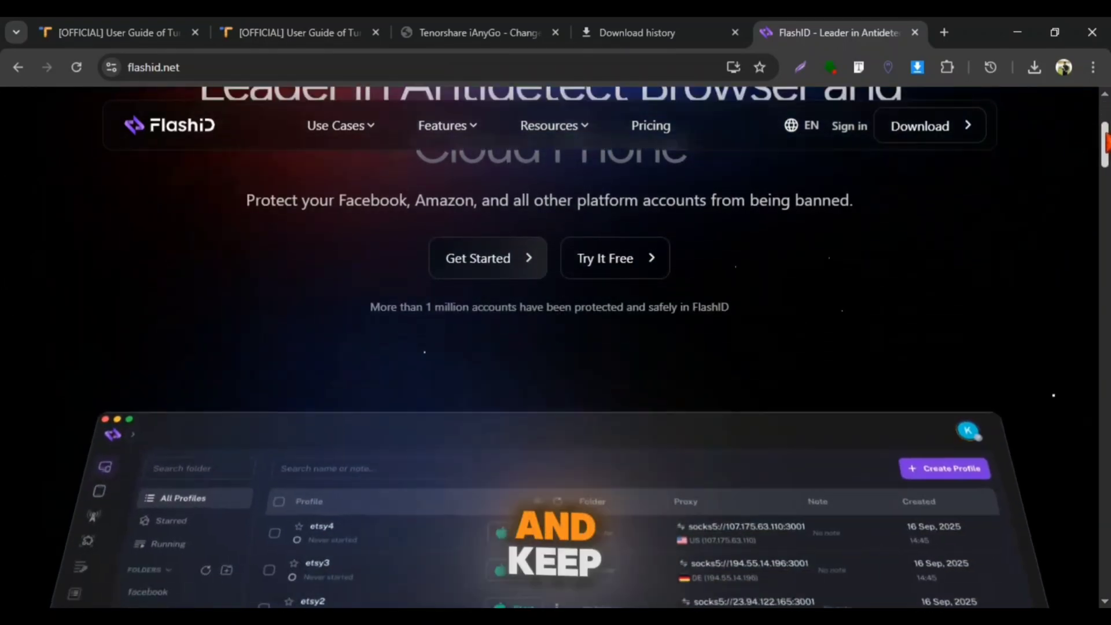
scroll(556, 347, "down", 3)
scroll(556, 347, "down", 3)
scroll(556, 348, "down", 3)
scroll(556, 348, "down", 3)
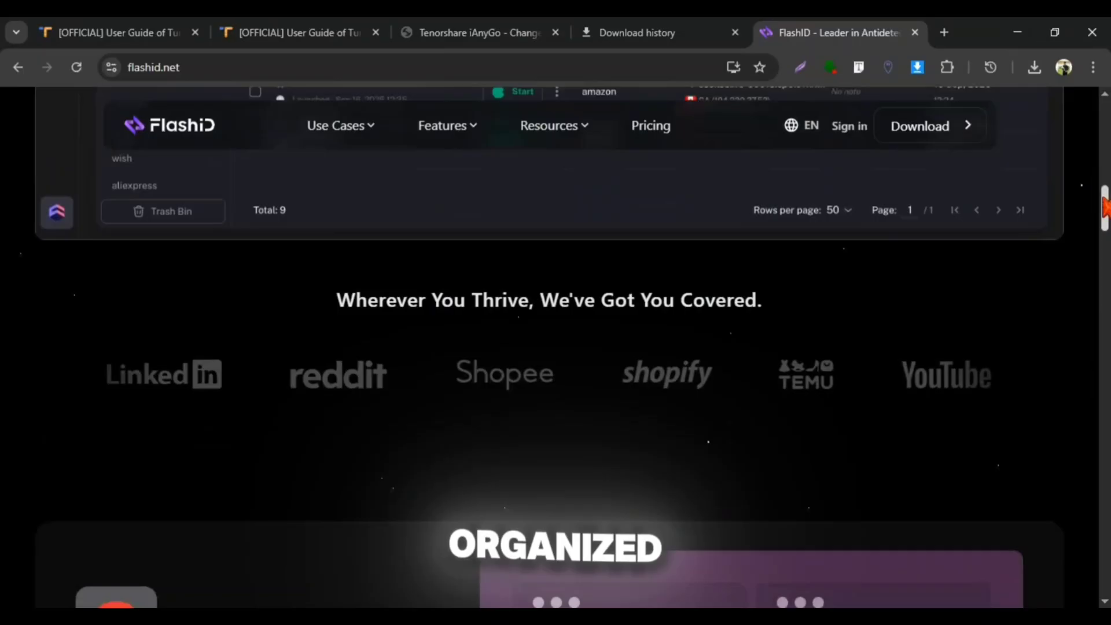
scroll(556, 347, "down", 3)
left_click_drag(1104, 217, 1098, 351)
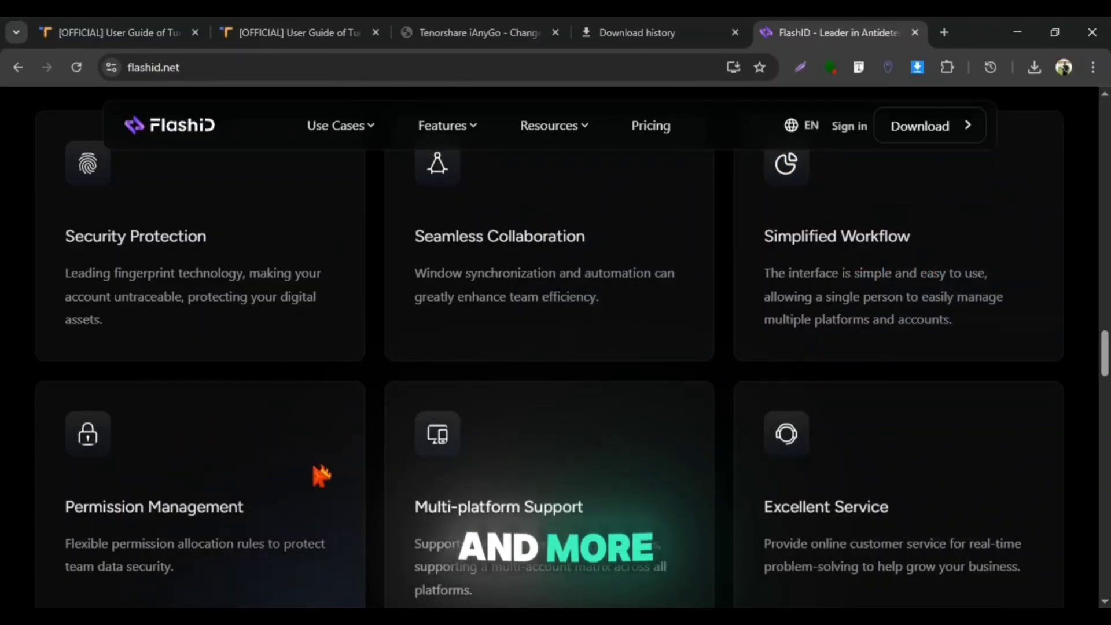
left_click_drag(1103, 352, 1103, 105)
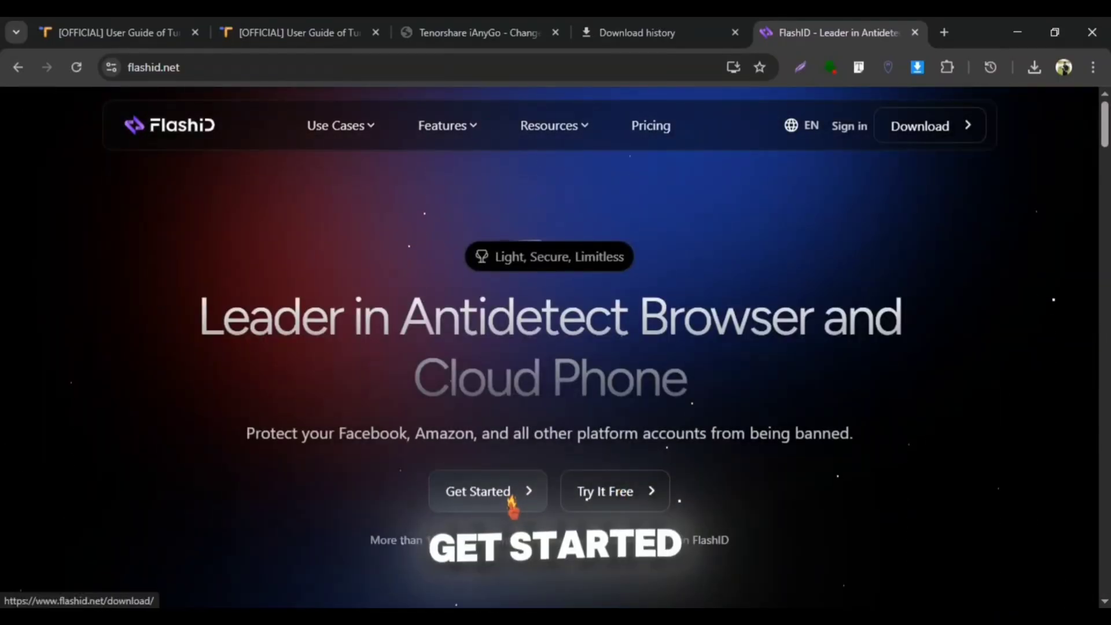
Download the FlashID Windows x64 installer from the Get Started download page.
left_click(521, 492)
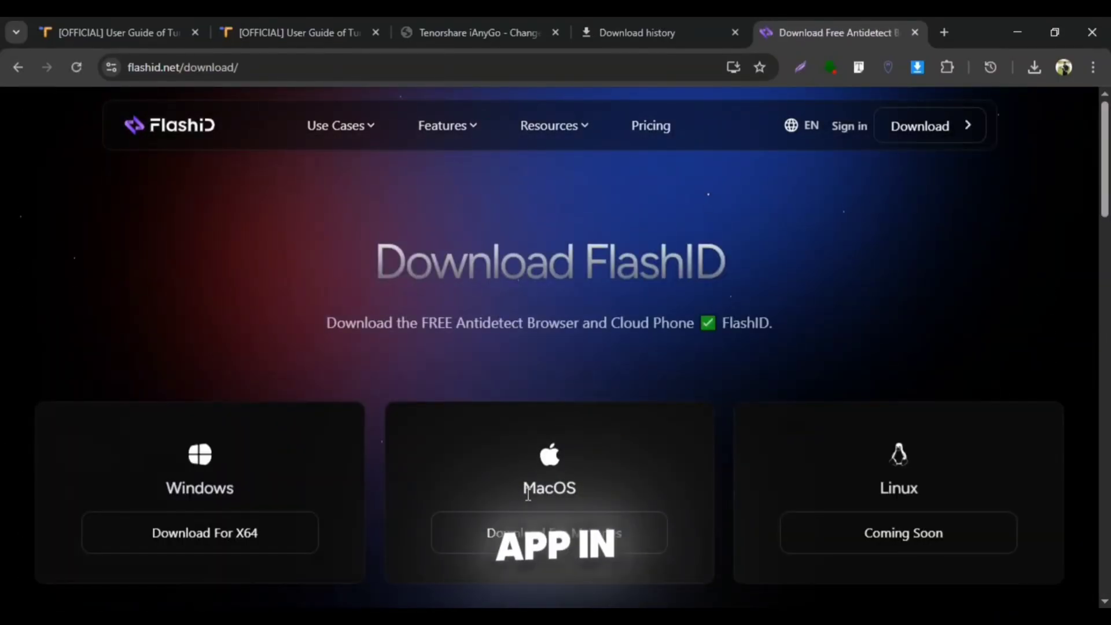
left_click(204, 534)
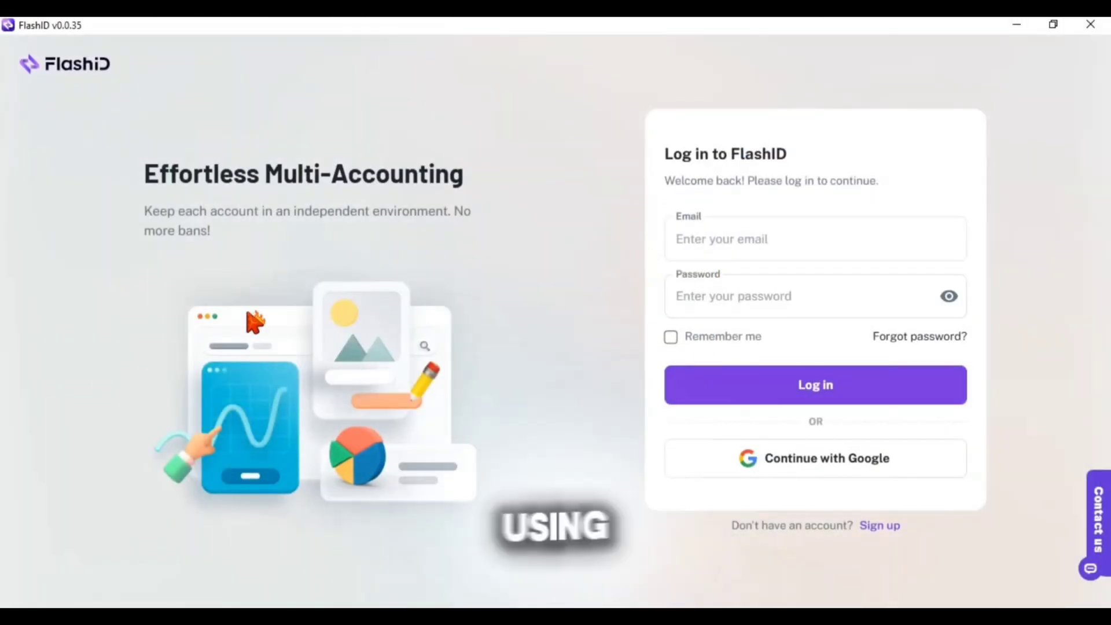
Sign in to FlashID with a Google account and review the signed-in account details.
left_click(955, 238)
left_click(814, 458)
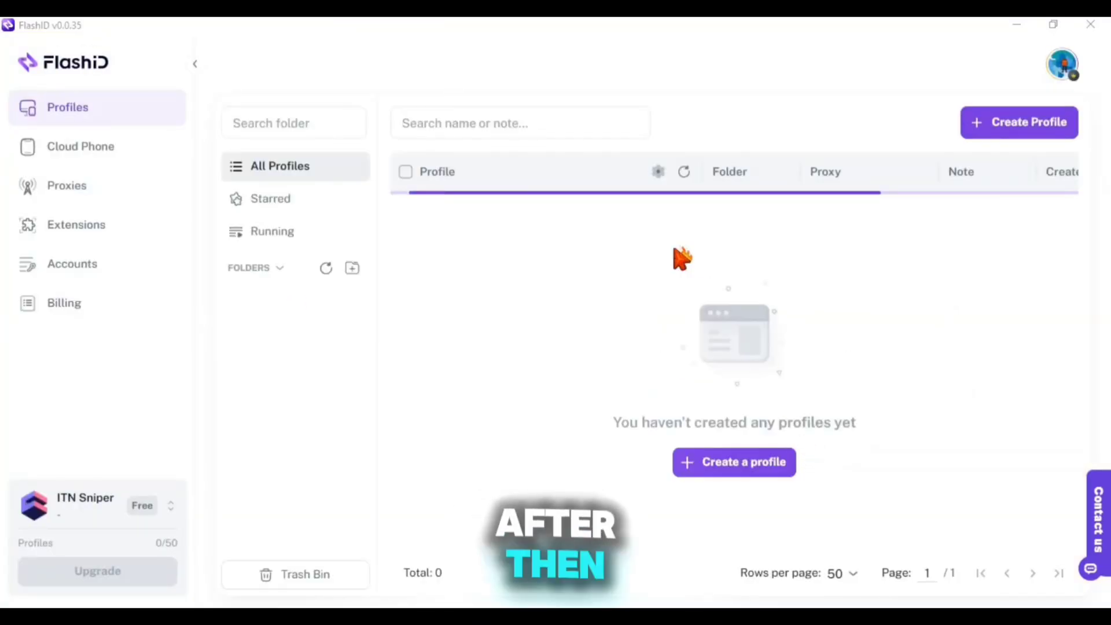
left_click(1062, 66)
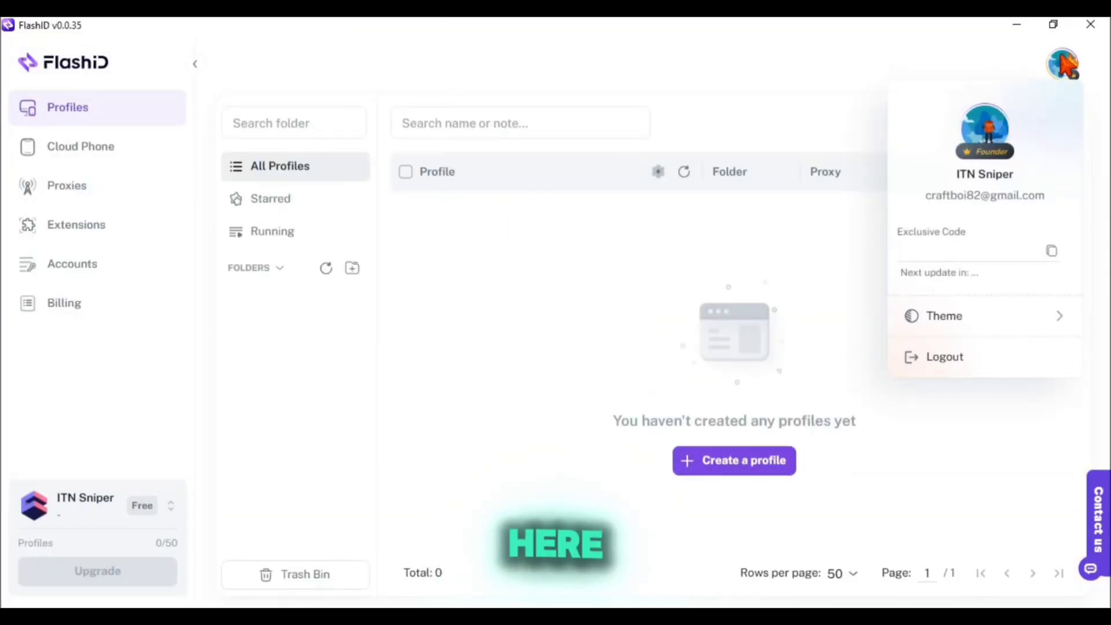
mouse_move(990, 153)
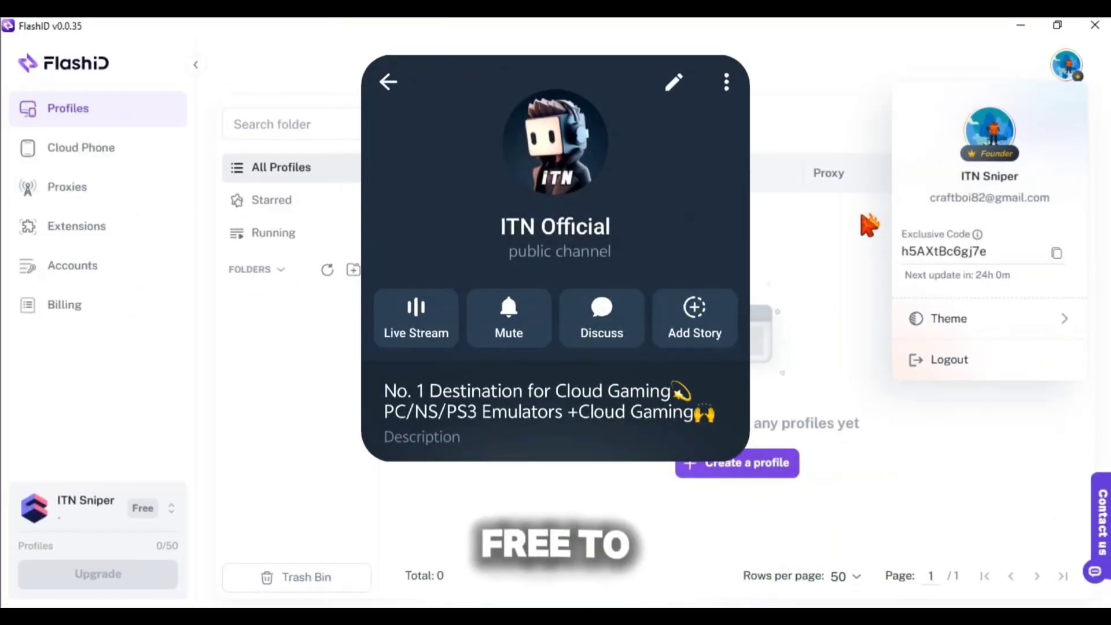
left_click(868, 225)
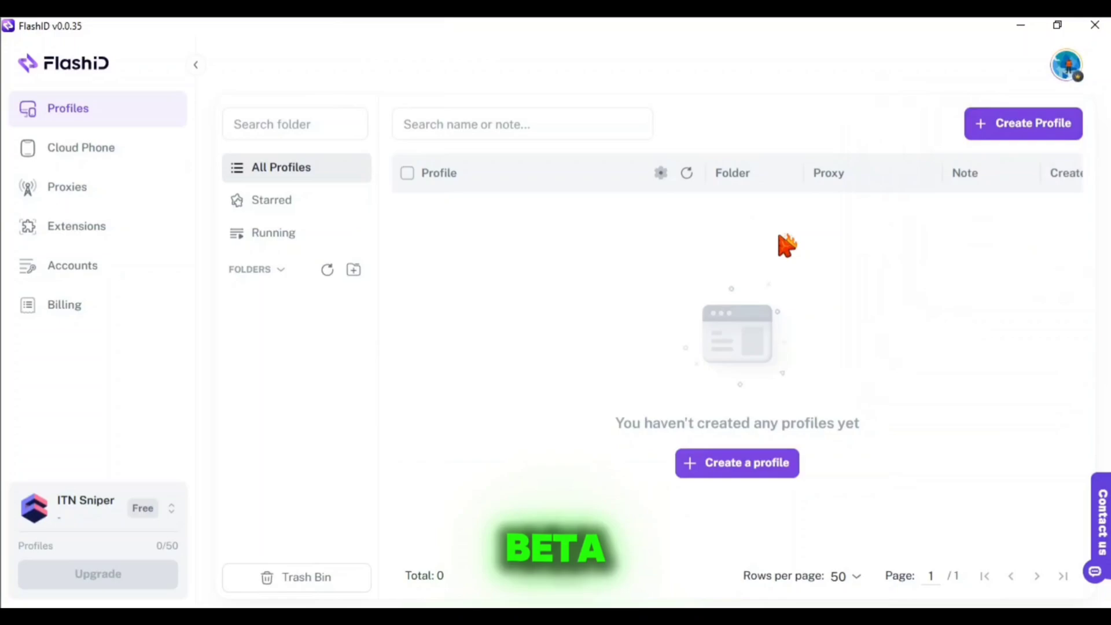
Visit the Cloud Phone coming-soon page, then return to the empty Profiles list.
left_click(57, 157)
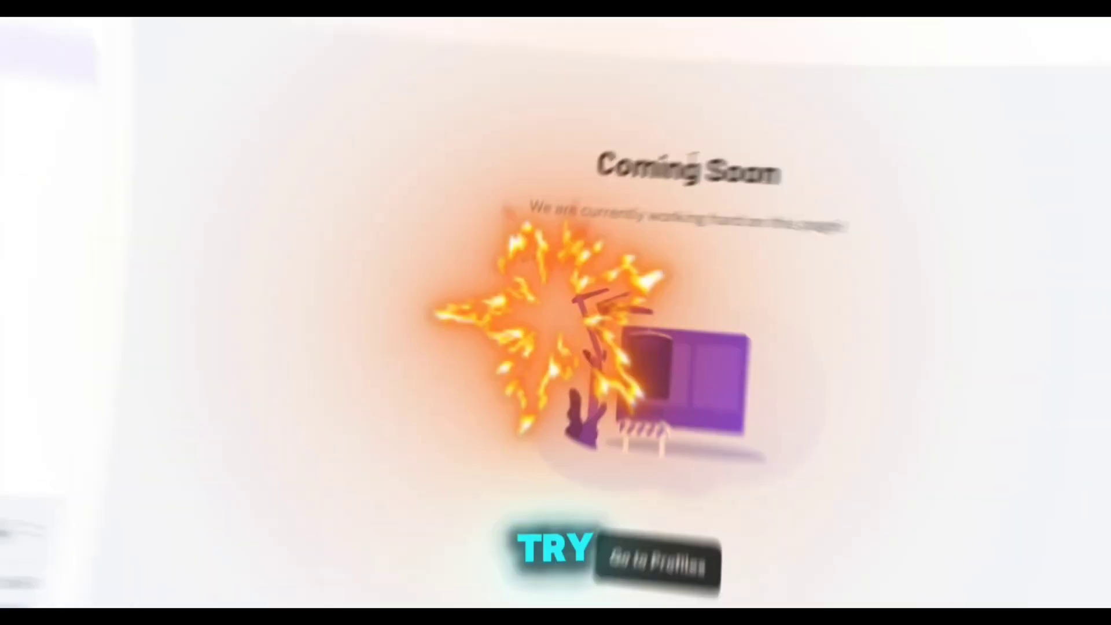
left_click(73, 265)
left_click(68, 109)
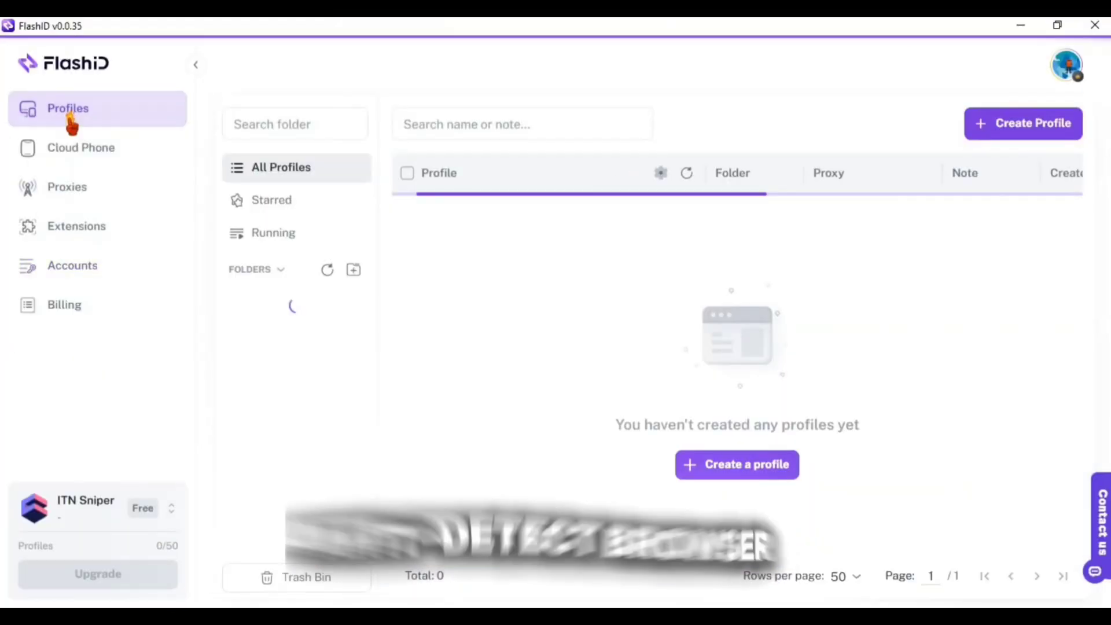
Begin a new browser profile, checking its folder options and naming it.
left_click(710, 473)
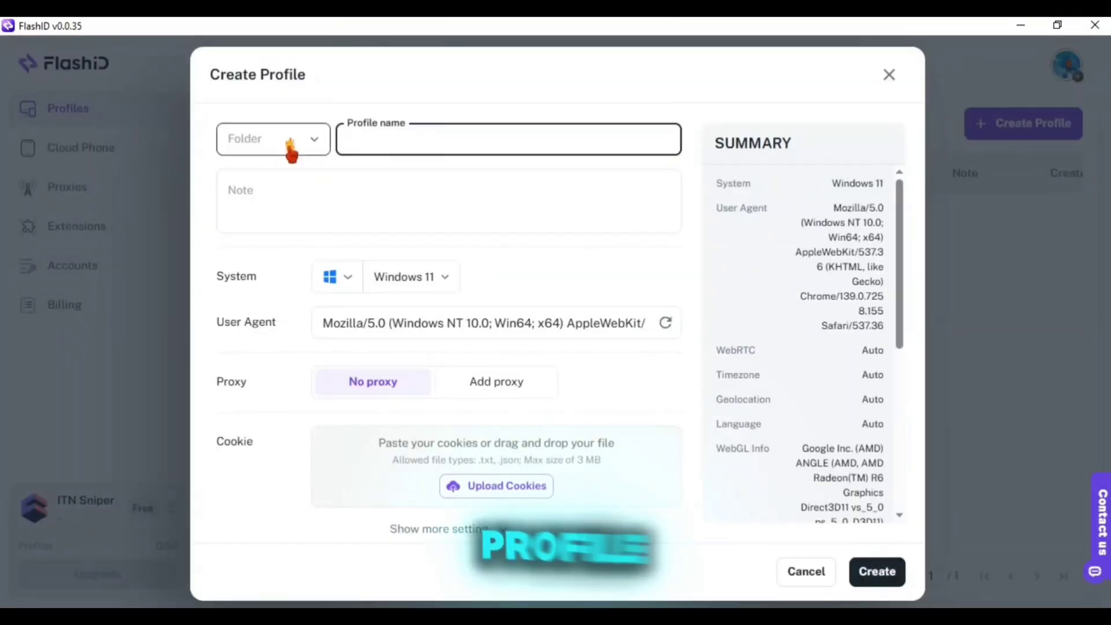
left_click(290, 143)
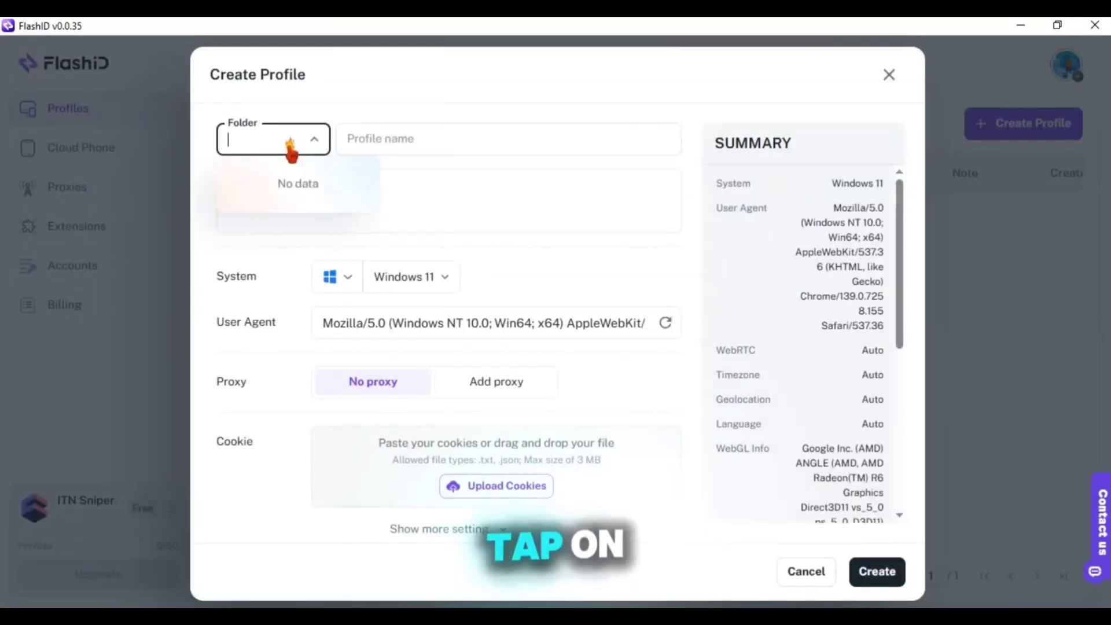
left_click(368, 137)
type("Profile 1")
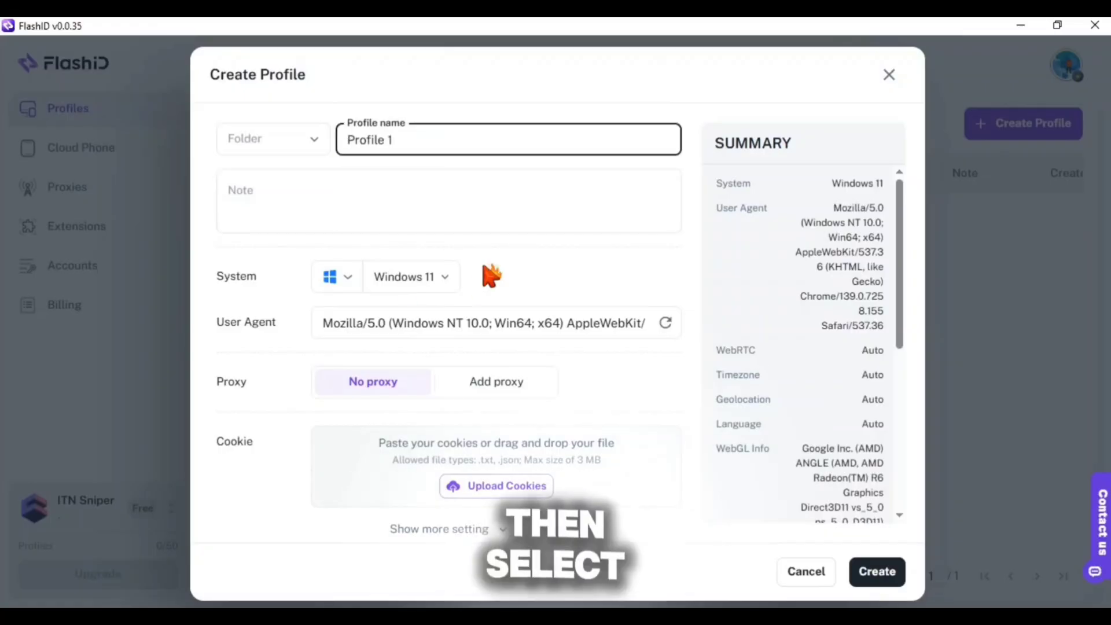
Review the profile's operating system options and choose to add a SOCKS5 proxy.
left_click(410, 276)
left_click(337, 276)
left_click(347, 308)
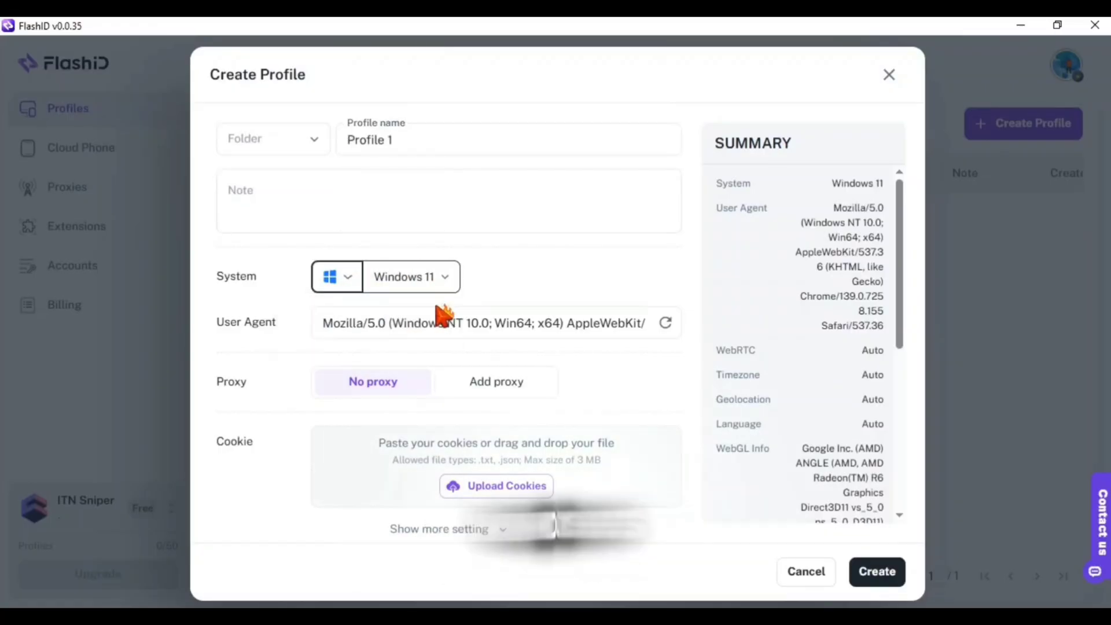
scroll(486, 330, "down", 1)
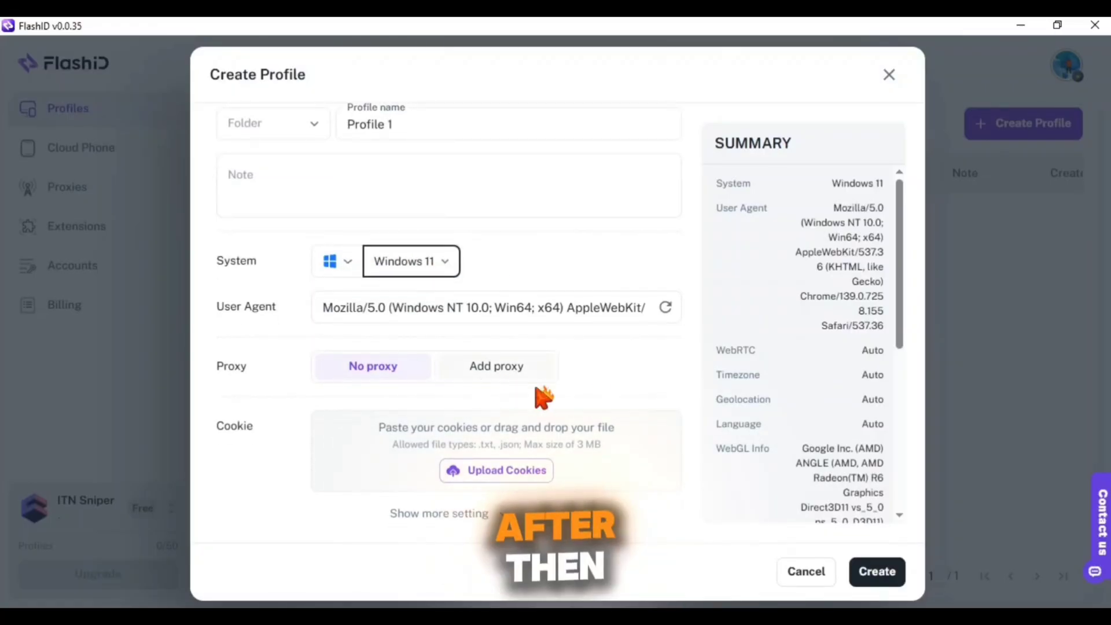
left_click(487, 369)
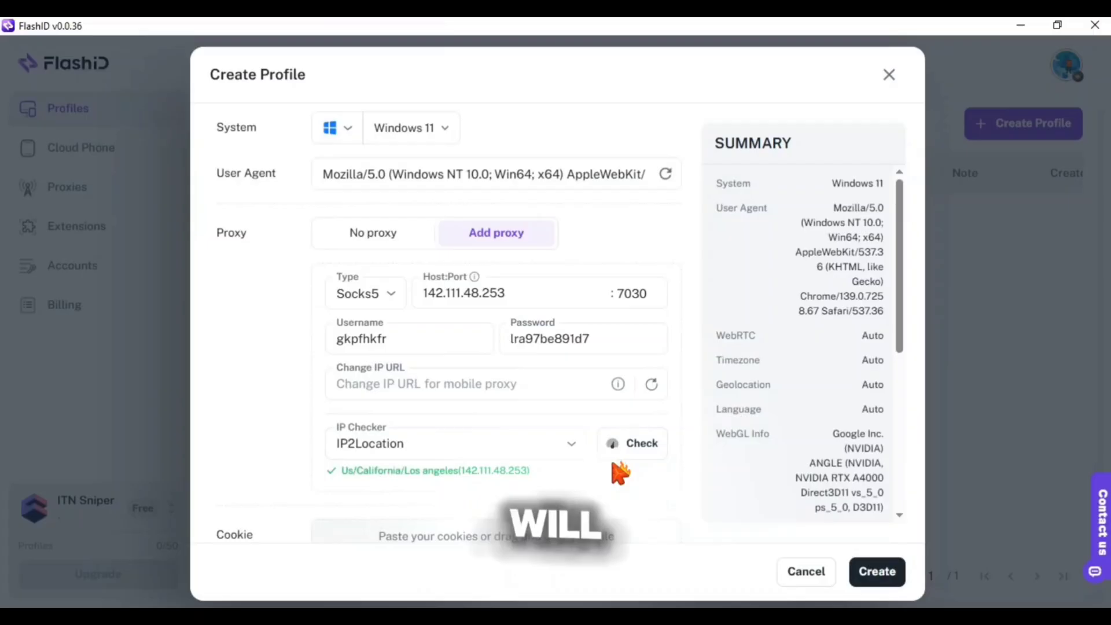
scroll(618, 473, "down", 2)
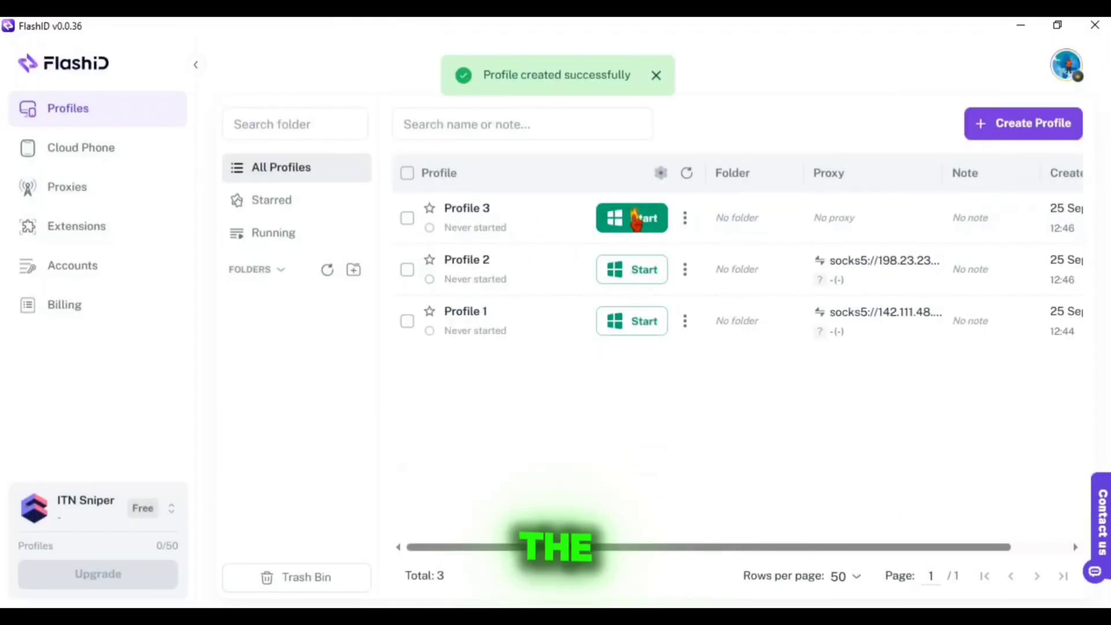
Start Profile 3, Profile 2 and Profile 1 so all three browser windows launch together.
left_click(634, 218)
left_click(631, 269)
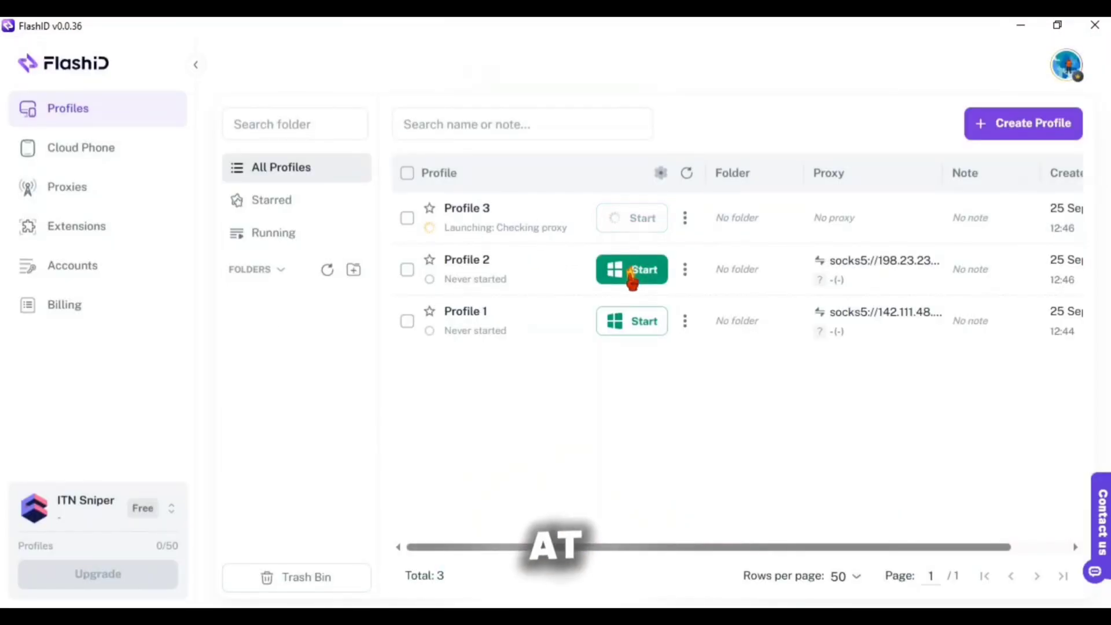
left_click(632, 320)
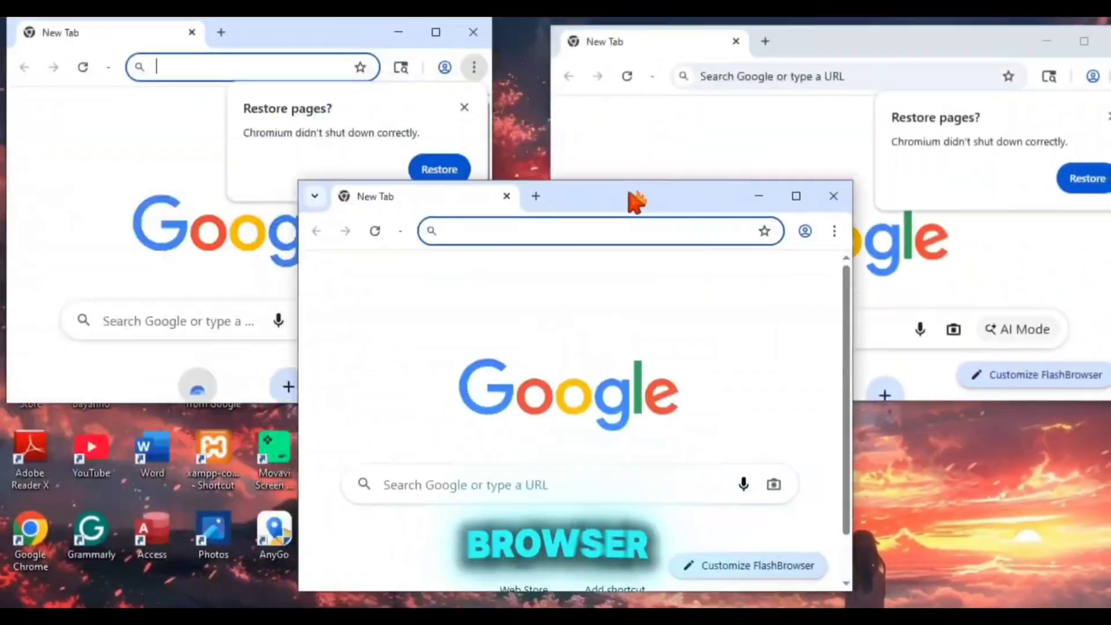
Tile the profile browser windows on the desktop to view their iphey.com results side by side.
left_click_drag(633, 199, 577, 264)
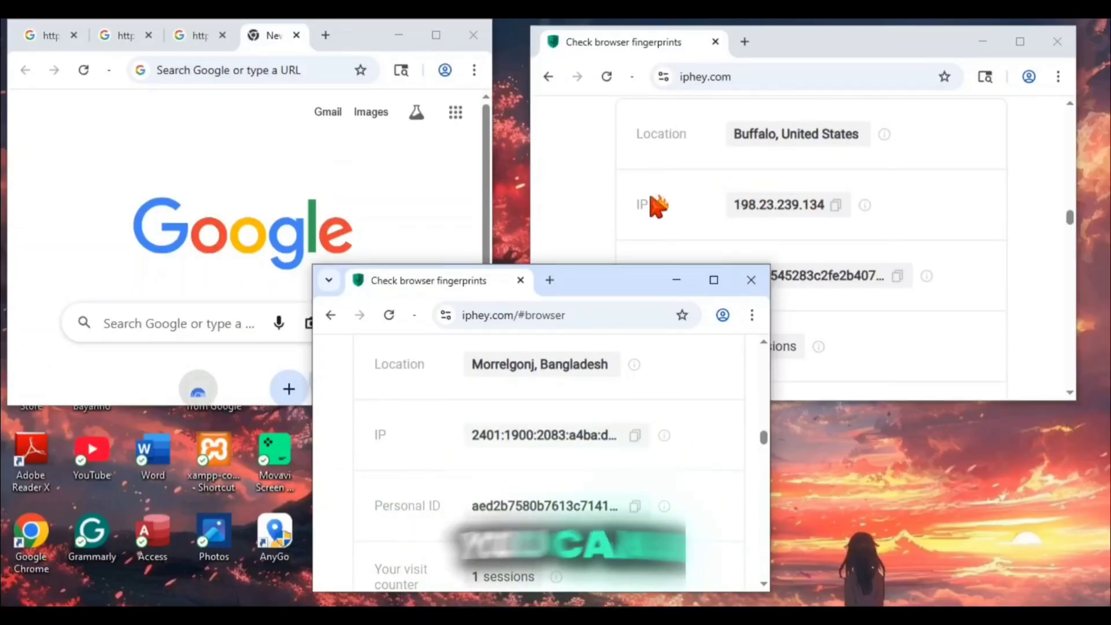
Raise the Buffalo and then the Bangladesh iphey.com windows to compare their IP addresses.
left_click(703, 204)
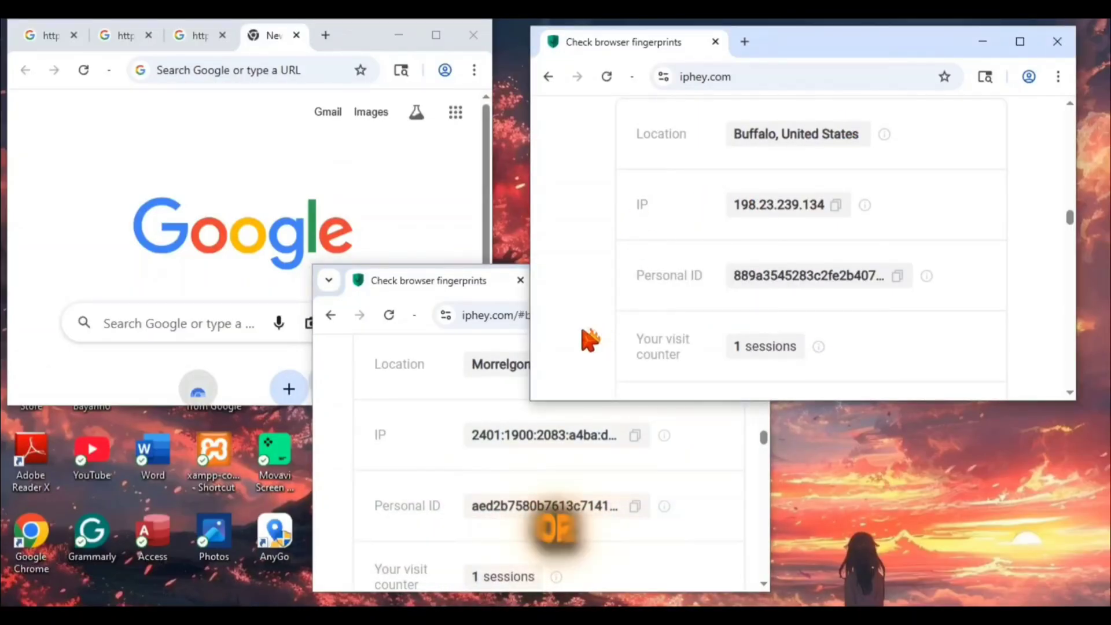
left_click(712, 432)
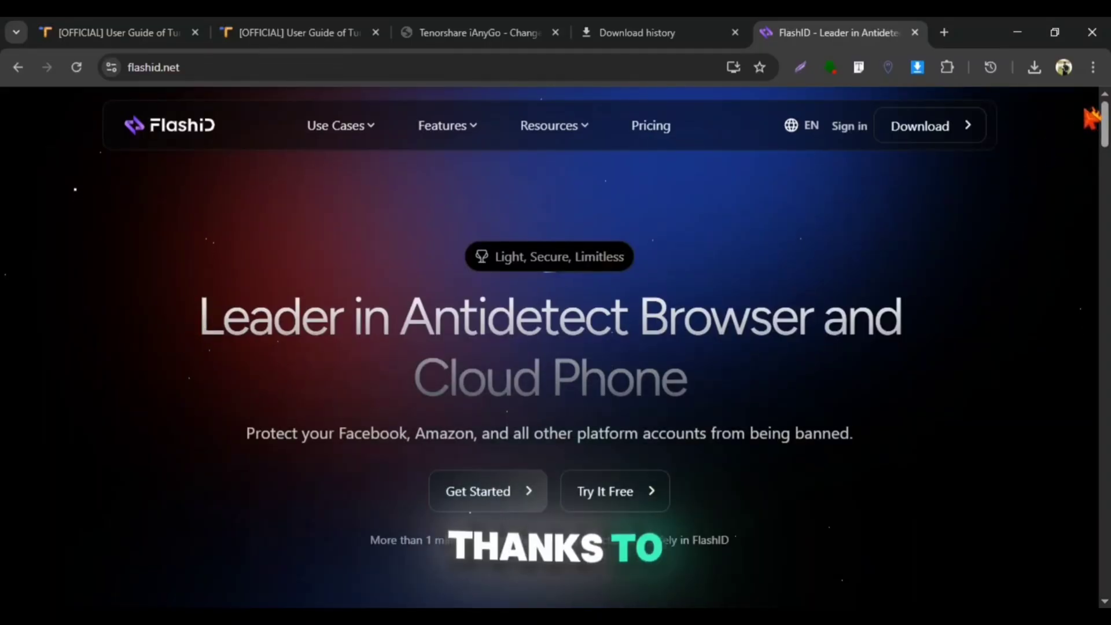
scroll(556, 347, "down", 5)
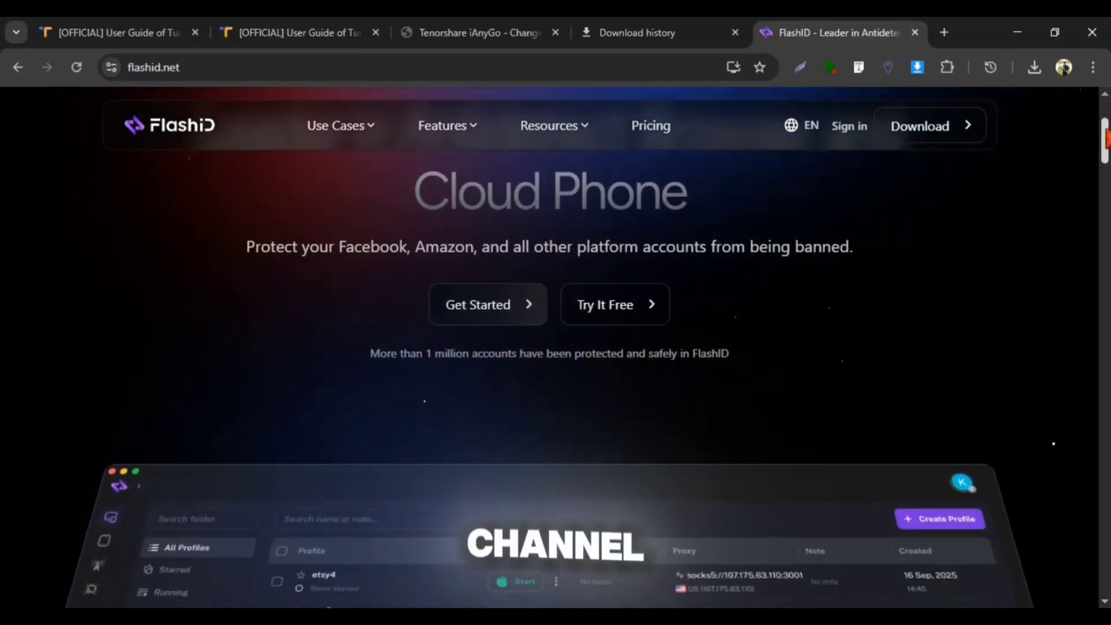
scroll(555, 347, "down", 8)
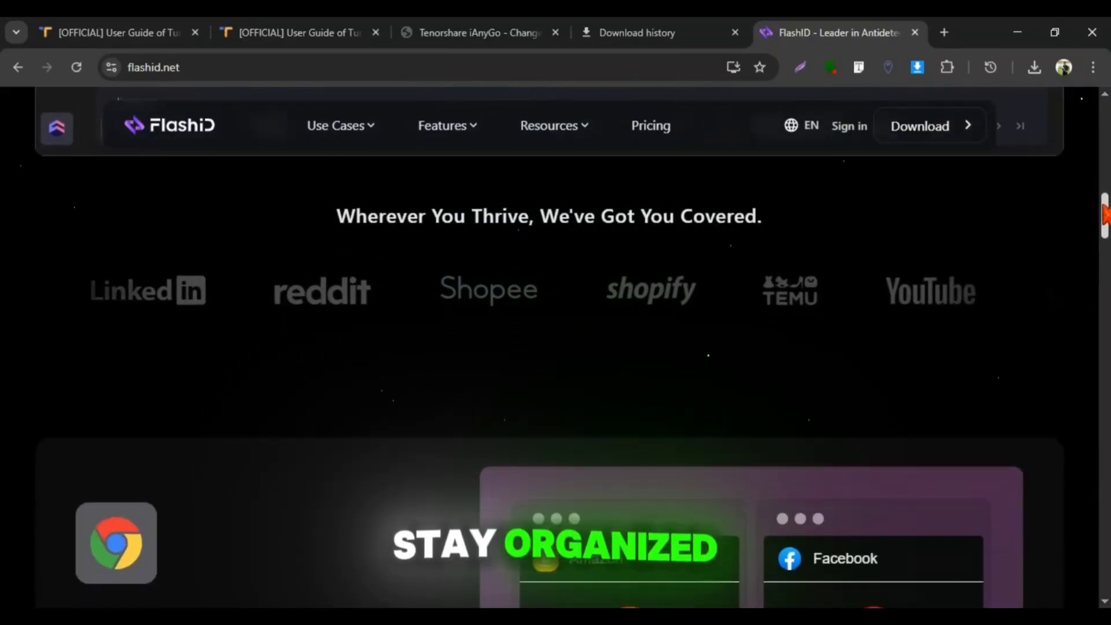
scroll(556, 347, "down", 5)
left_click_drag(1103, 256, 1100, 350)
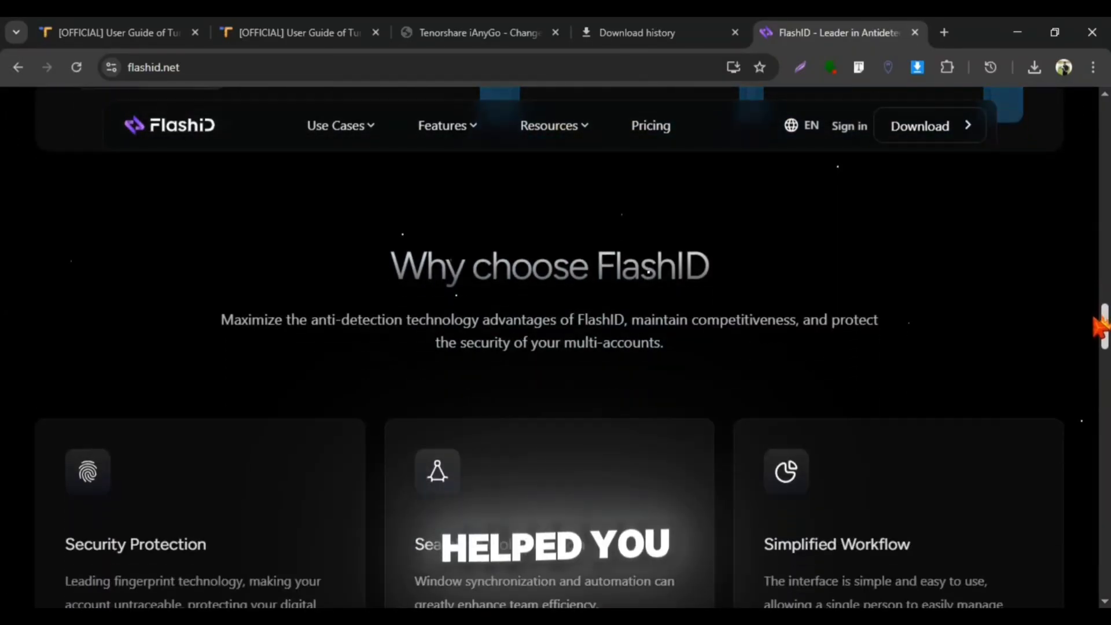